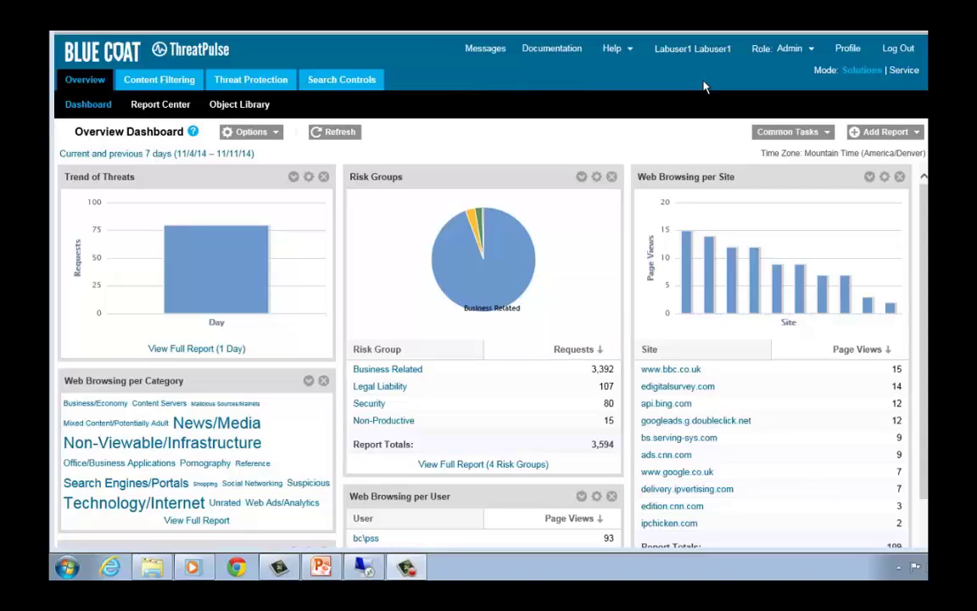
In Service mode, add a new location named Sunnyvale_SAML.
{"action": "left_click", "coordinate": [900, 70]}
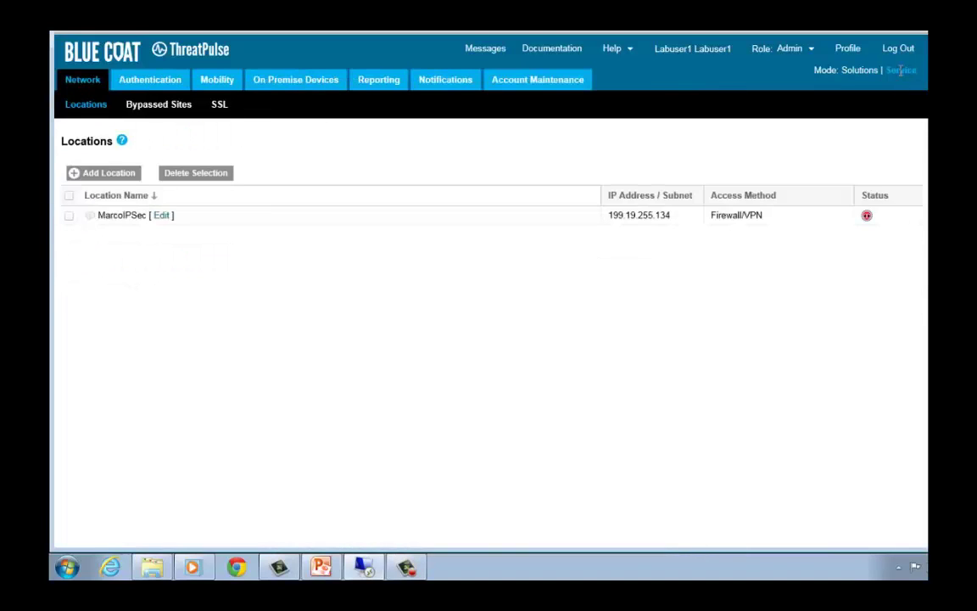
{"action": "left_click", "coordinate": [123, 175]}
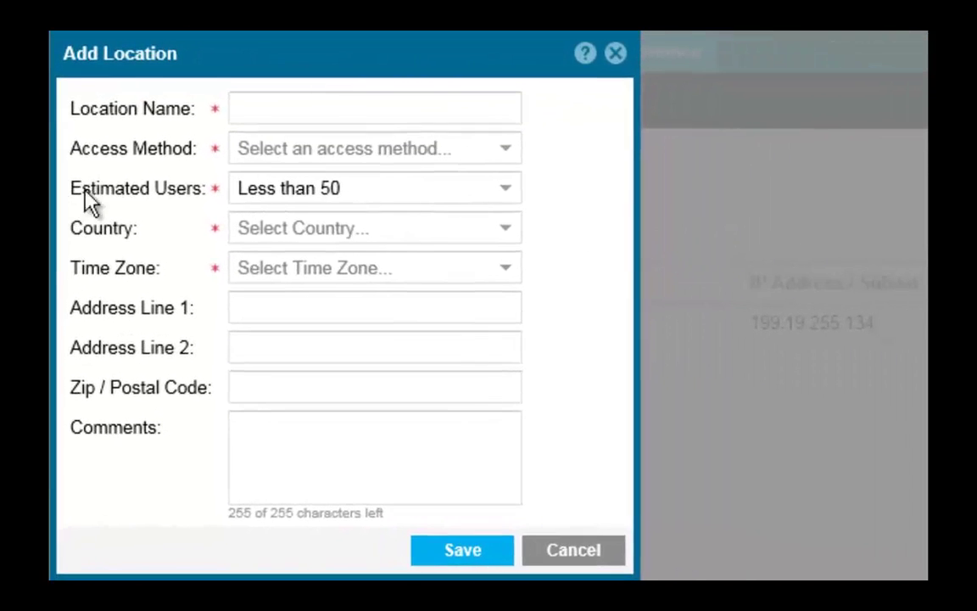
{"action": "left_click", "coordinate": [289, 107]}
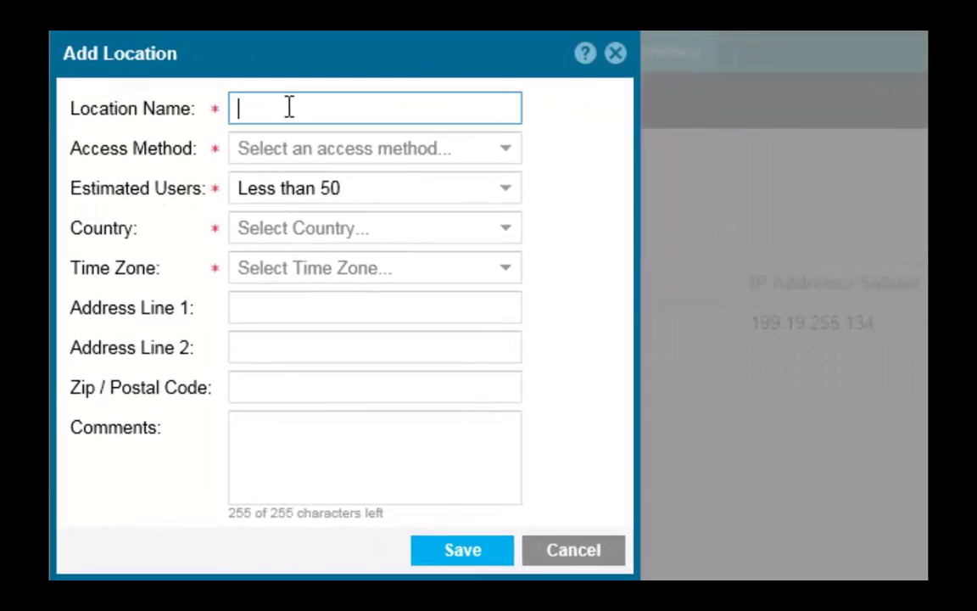
{"action": "type", "text": "Sunnyvale_SAML"}
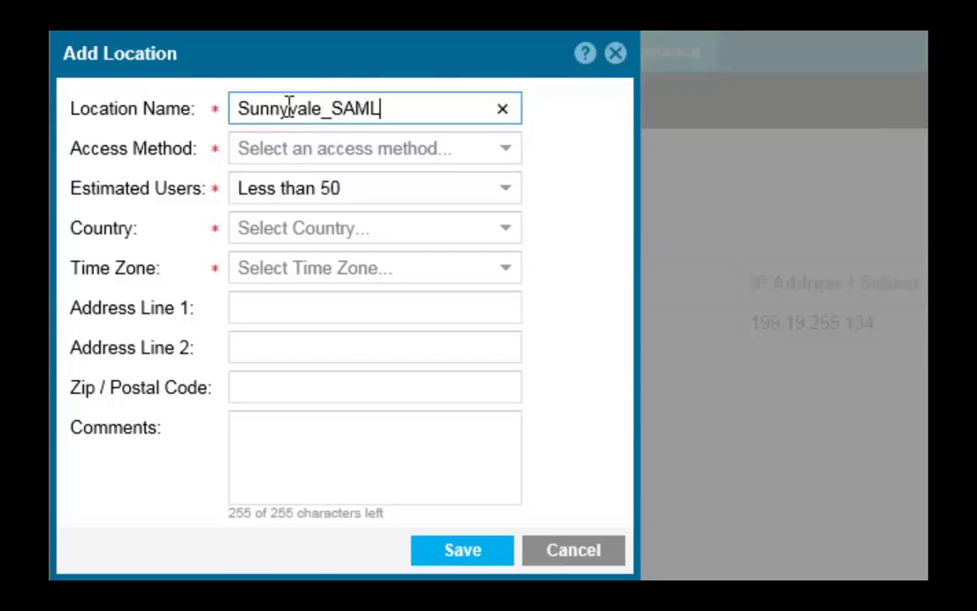
{"action": "key", "text": "Tab"}
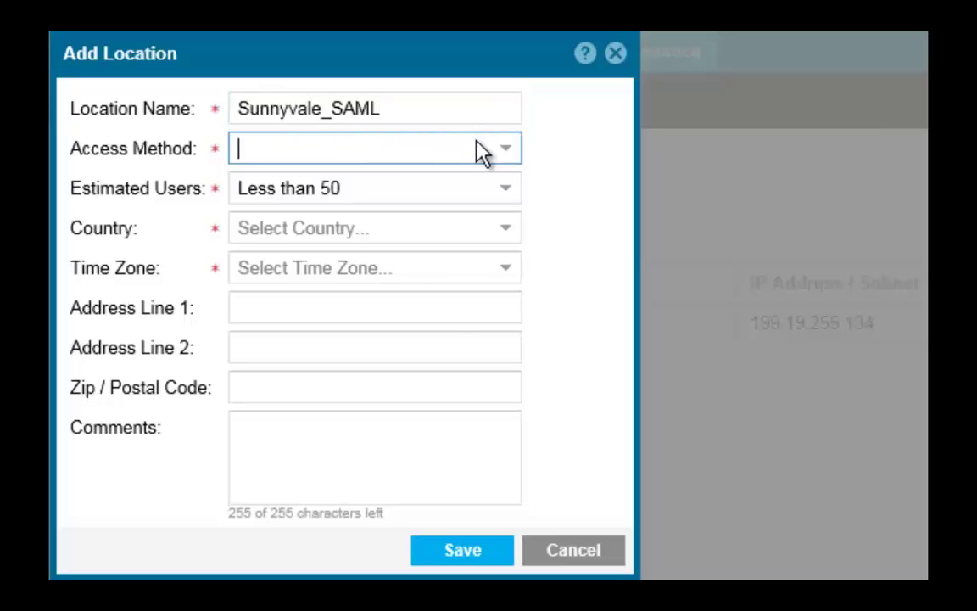
Set Explicit Proxy access from IP 199.19.255.151 and enable the captive portal.
{"action": "left_click", "coordinate": [517, 157]}
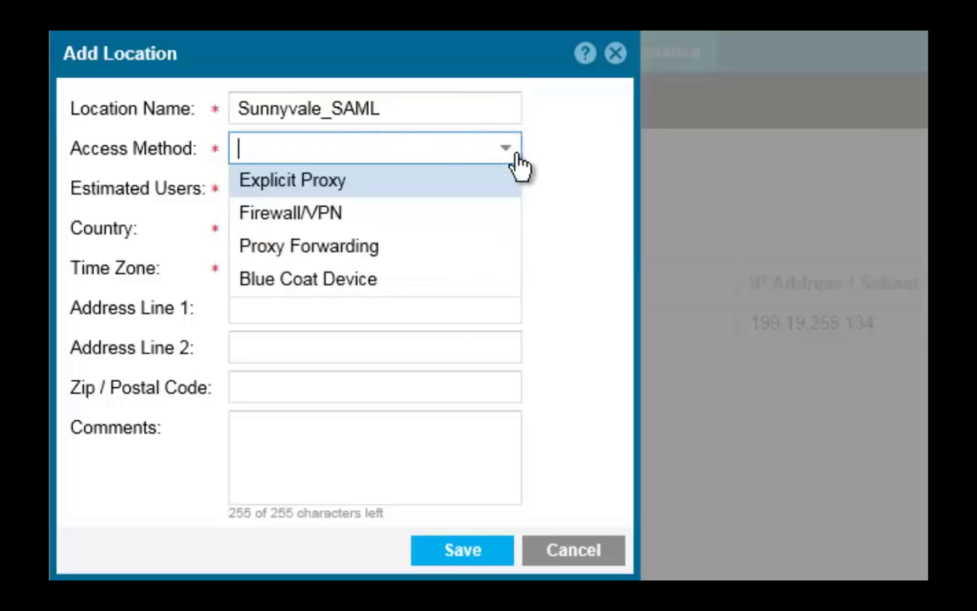
{"action": "left_click", "coordinate": [372, 183]}
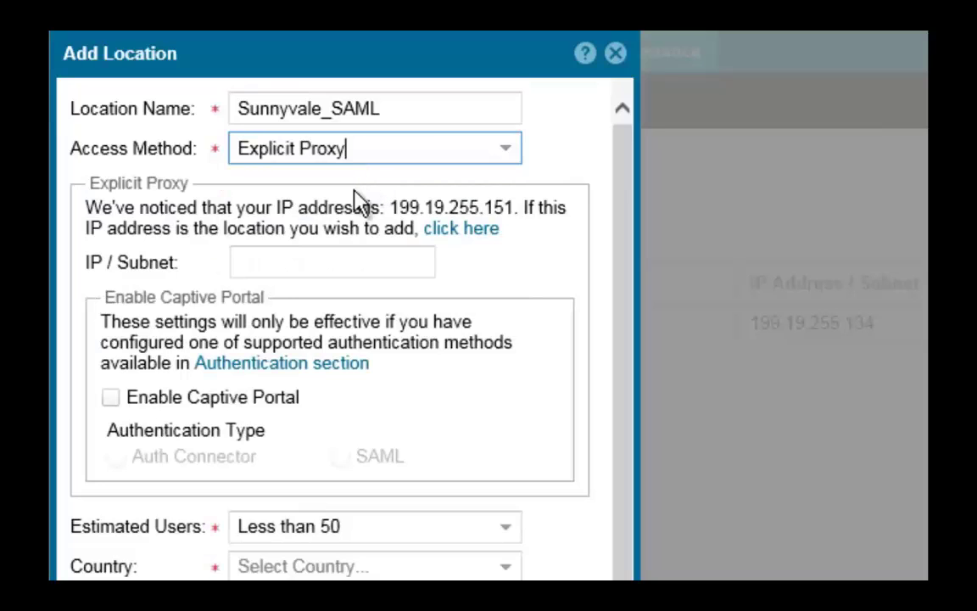
{"action": "left_click", "coordinate": [455, 236]}
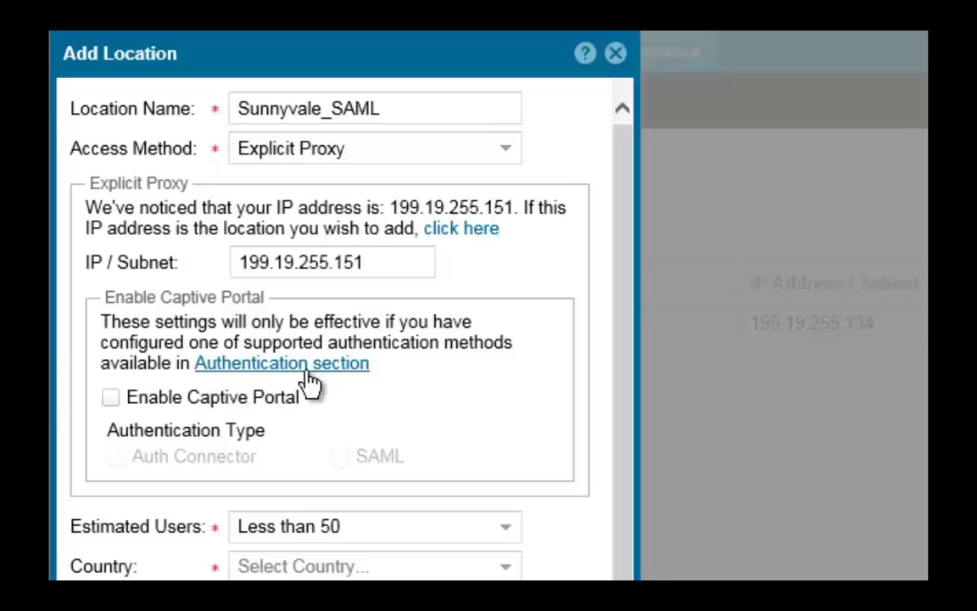
{"action": "left_click", "coordinate": [111, 399]}
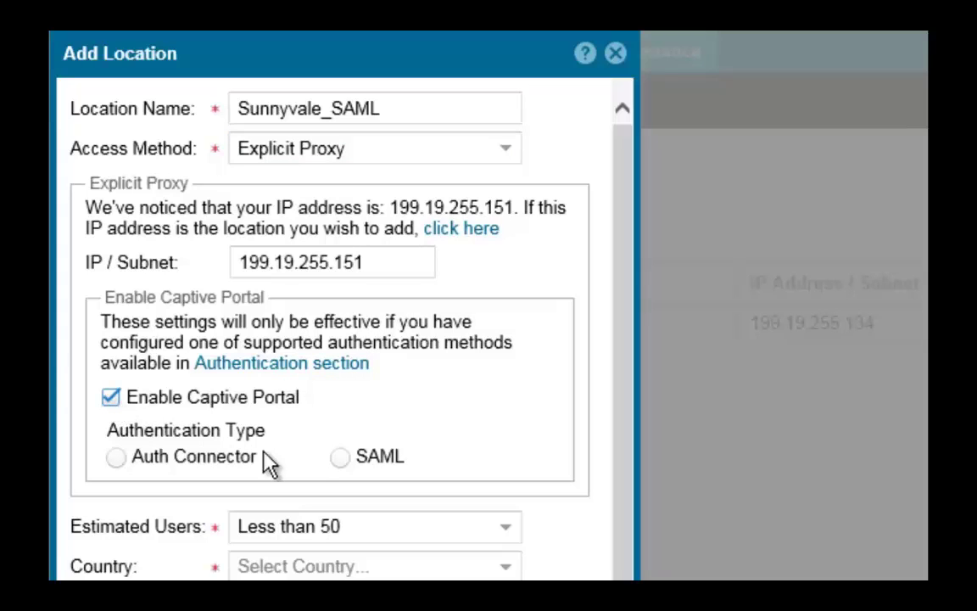
Choose SAML authentication, 501 to 1000 estimated users, and country United States.
{"action": "left_click", "coordinate": [341, 459]}
{"action": "left_click", "coordinate": [326, 527]}
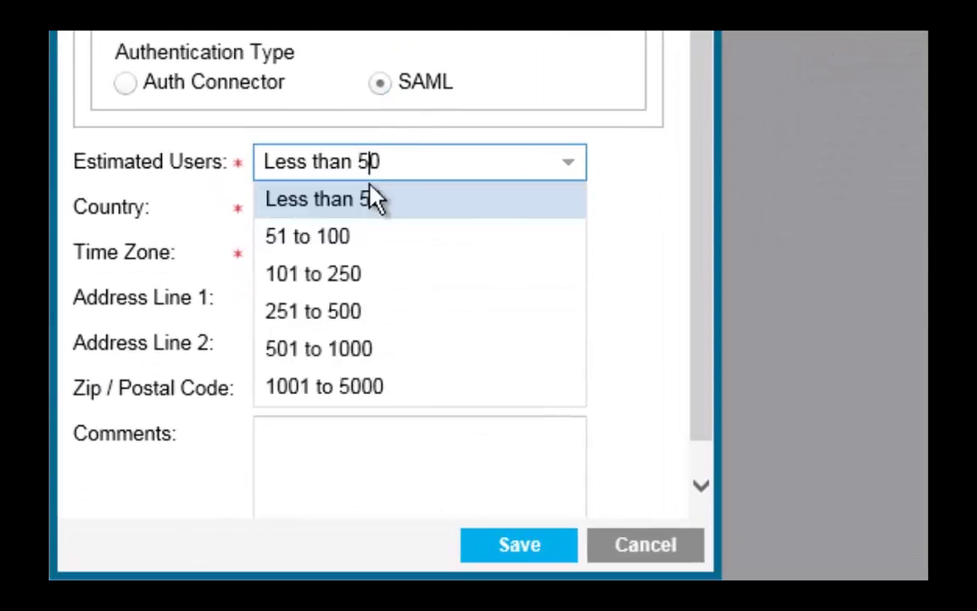
{"action": "left_click", "coordinate": [365, 351]}
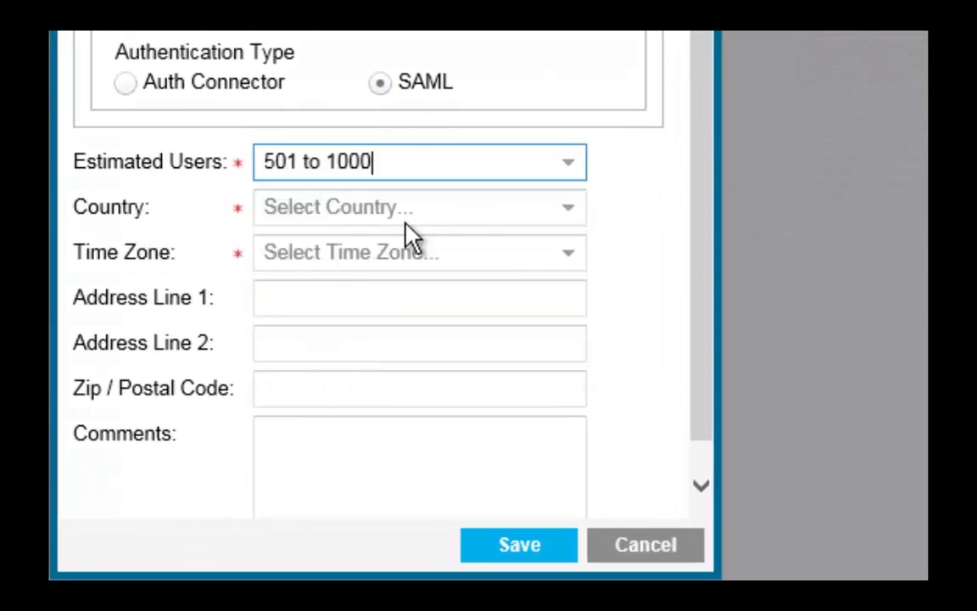
{"action": "left_click", "coordinate": [570, 213]}
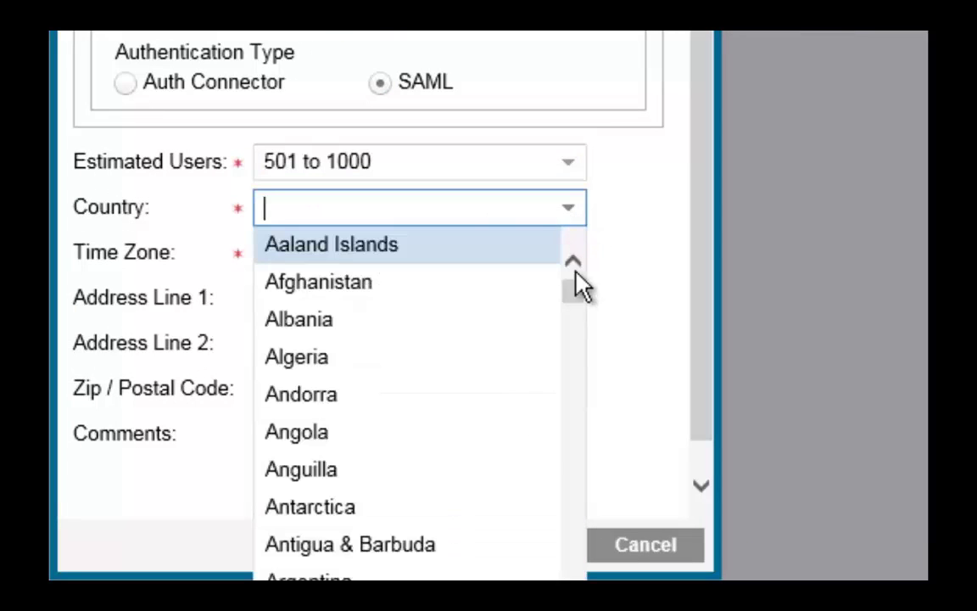
{"action": "left_click_drag", "start_coordinate": [575, 288], "coordinate": [576, 609]}
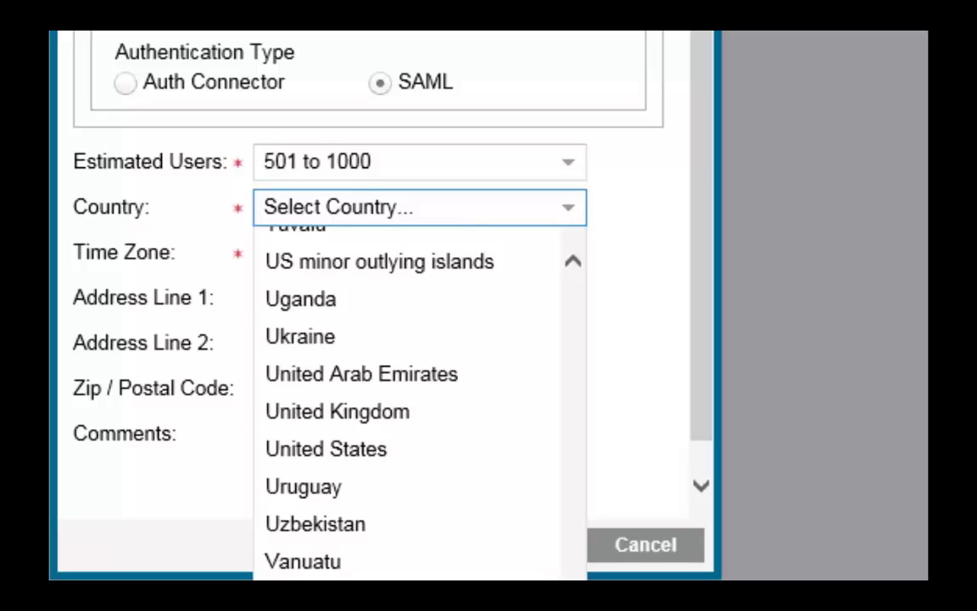
{"action": "left_click", "coordinate": [407, 452]}
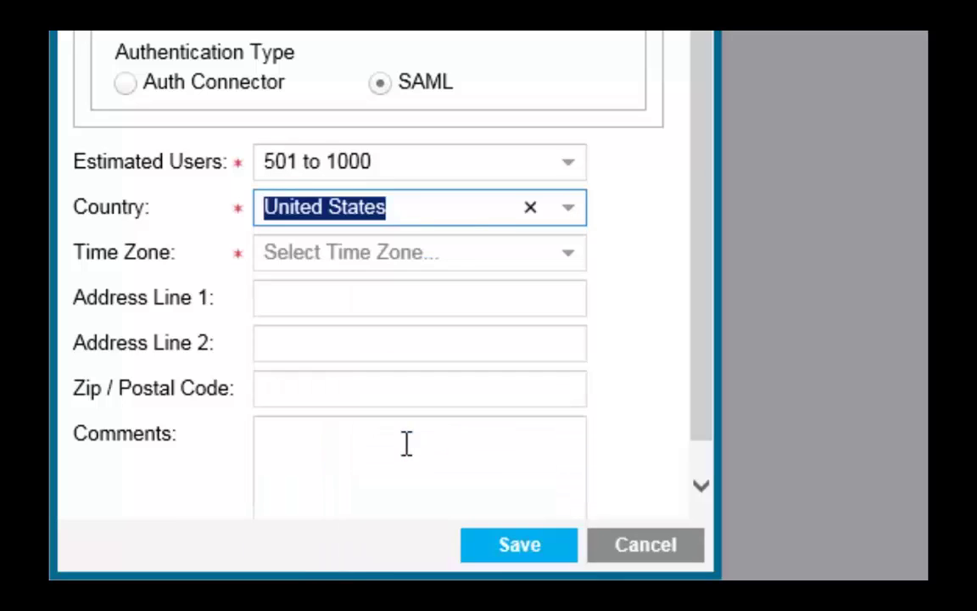
Set the time zone to Pacific Time and enter the comment 'Sunnvvale Headquarters'.
{"action": "left_click", "coordinate": [417, 251]}
{"action": "left_click", "coordinate": [574, 269]}
{"action": "left_click_drag", "start_coordinate": [568, 344], "coordinate": [578, 565]}
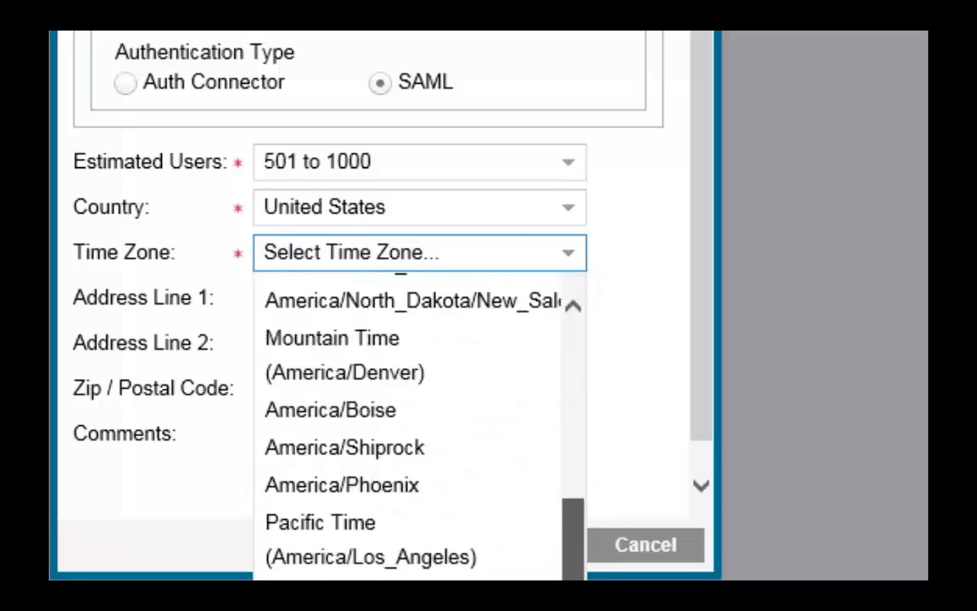
{"action": "left_click", "coordinate": [436, 480]}
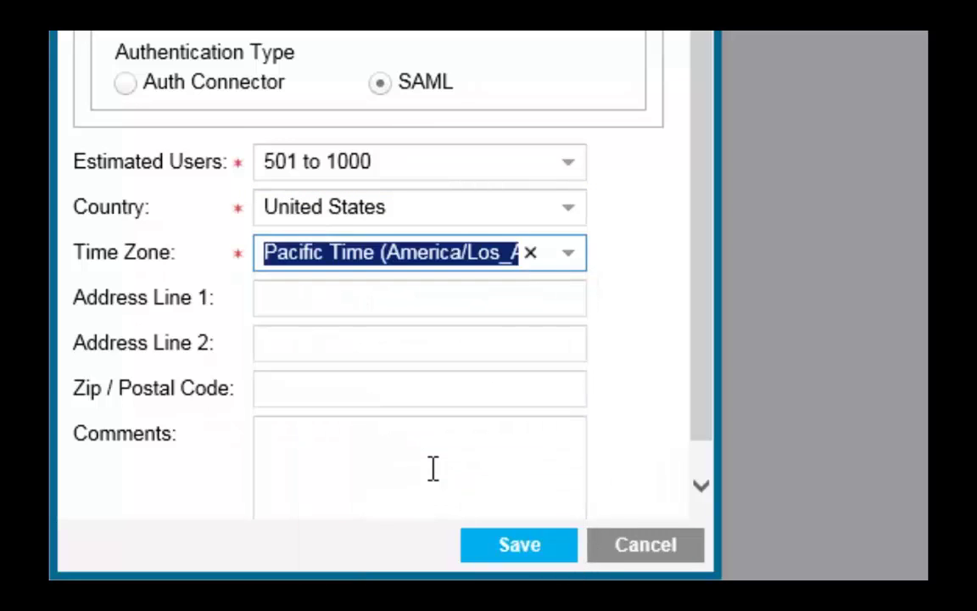
{"action": "left_click", "coordinate": [323, 437]}
{"action": "type", "text": "S"}
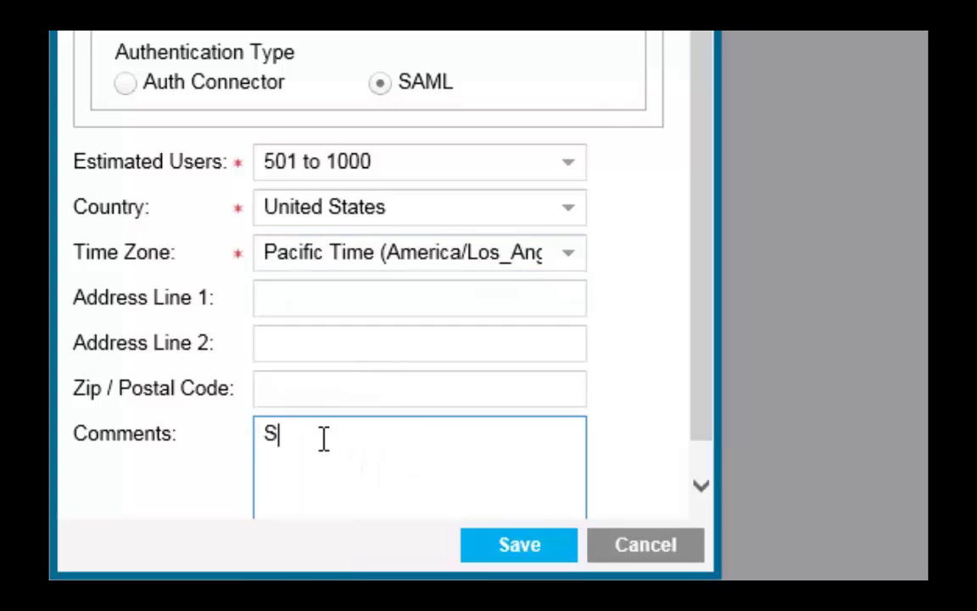
{"action": "type", "text": "unnvvale Headquarters"}
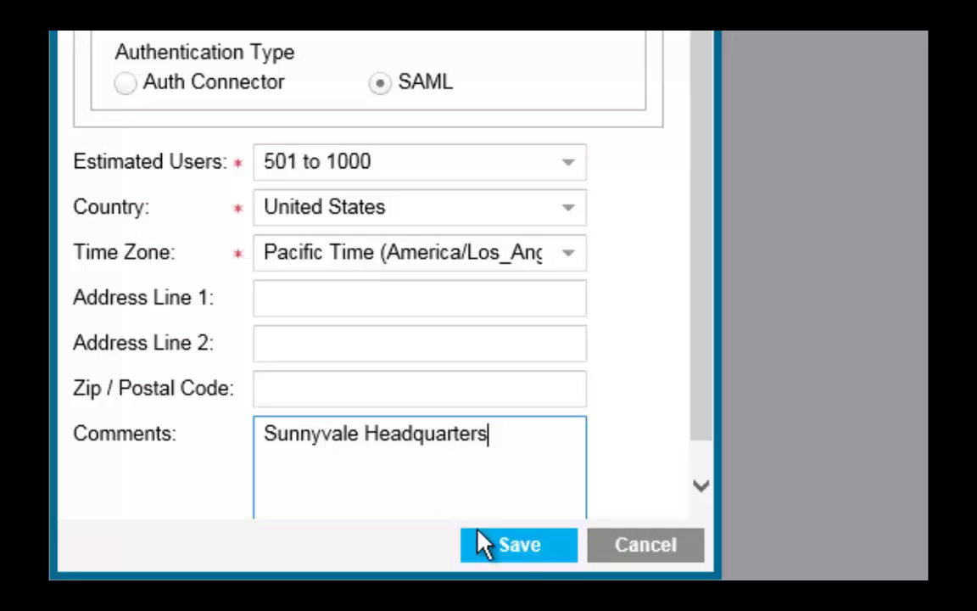
Save the Sunnyvale_SAML location to the locations list.
{"action": "left_click", "coordinate": [547, 560]}
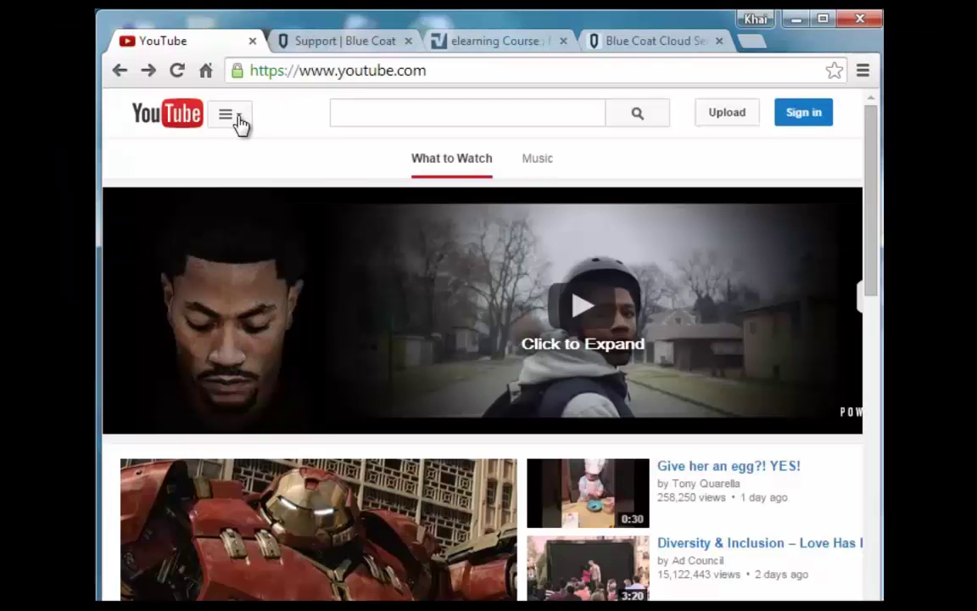
Search YouTube's channel directory for 'Blue Coat' and open the Blue Coat channel.
{"action": "left_click", "coordinate": [229, 115]}
{"action": "left_click", "coordinate": [247, 530]}
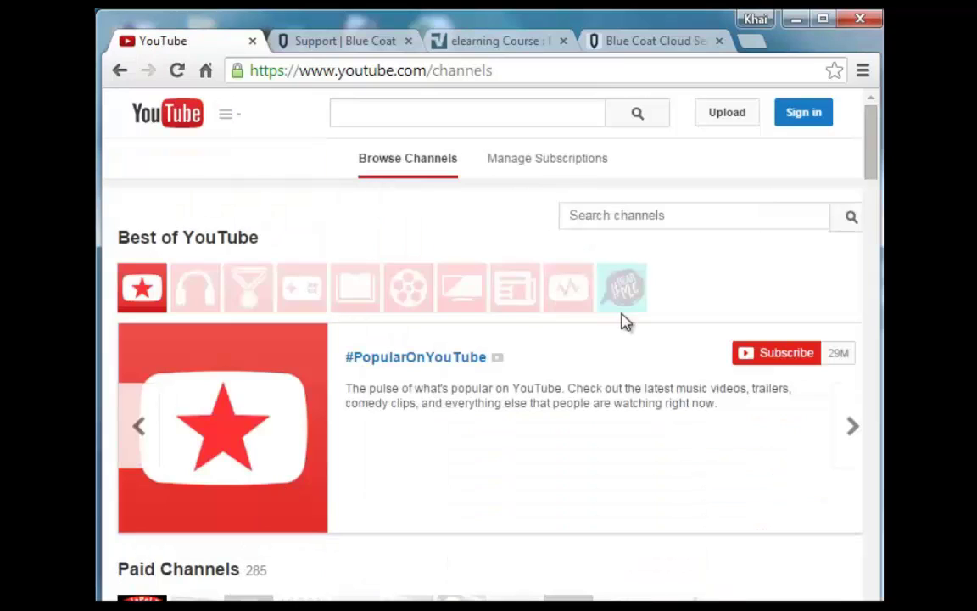
{"action": "left_click", "coordinate": [648, 211]}
{"action": "type", "text": "B"}
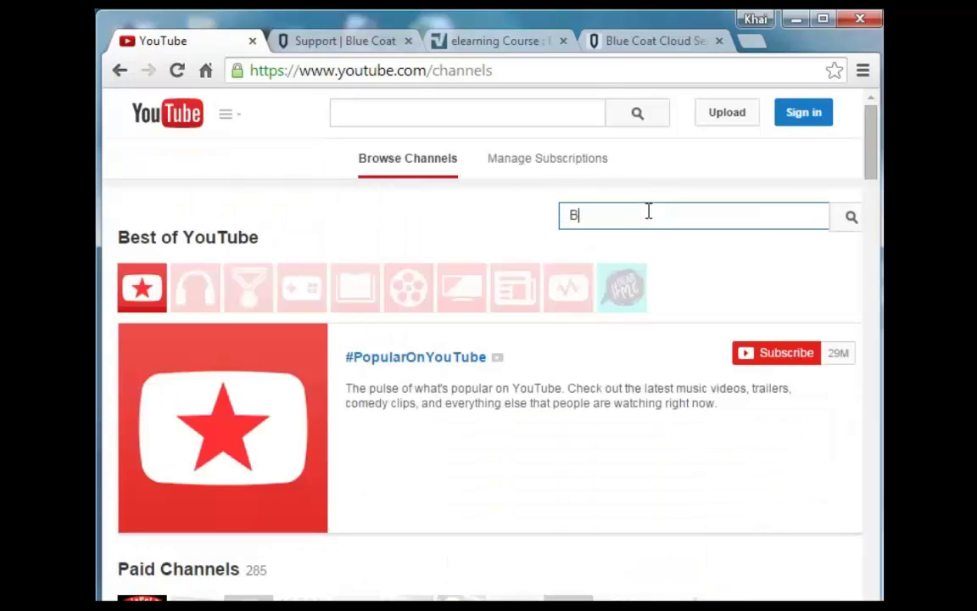
{"action": "type", "text": "lue Coat"}
{"action": "key", "text": "Return"}
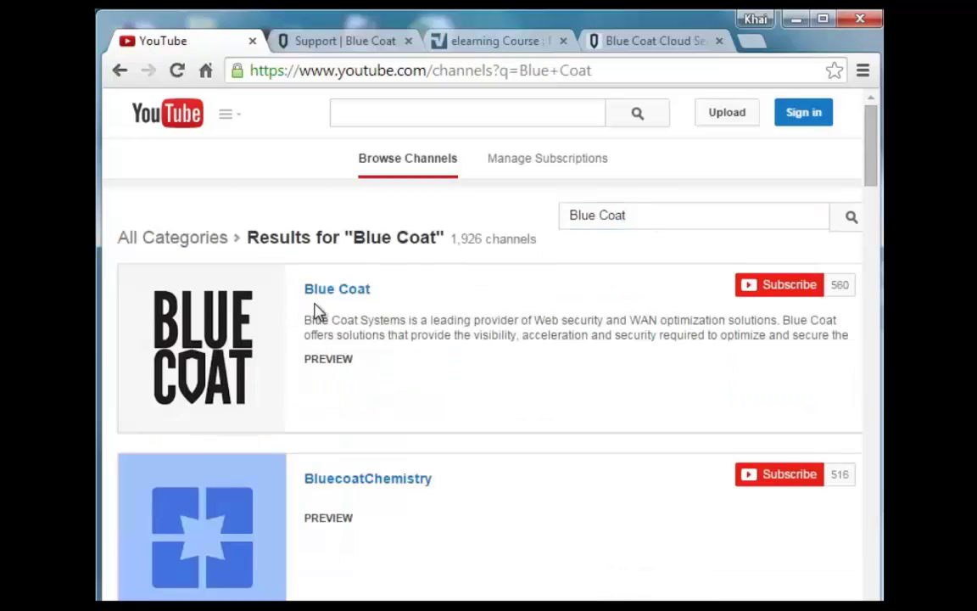
{"action": "left_click", "coordinate": [321, 299]}
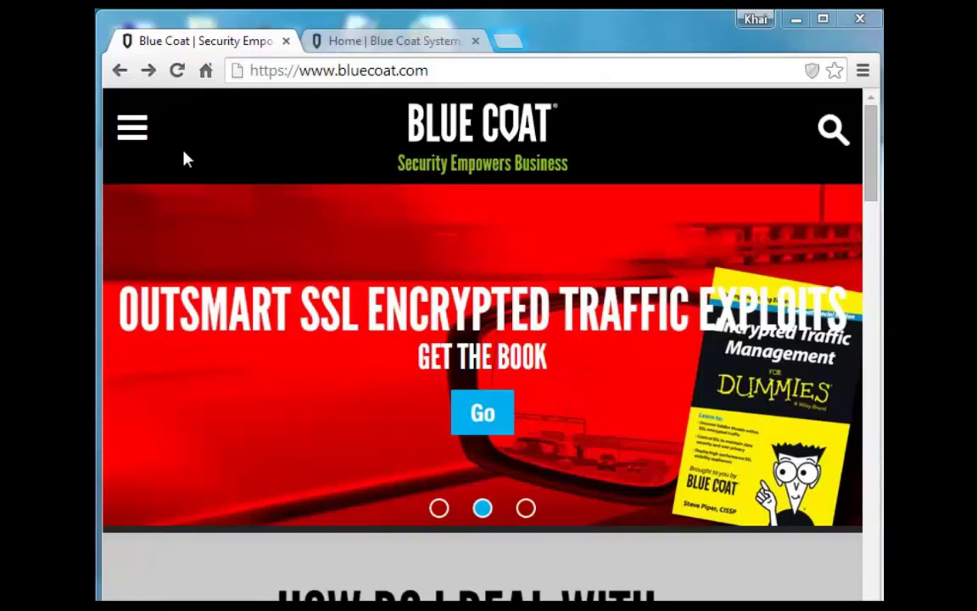
Go to the Blue Coat Support page and open the BlueTouch Online portal link.
{"action": "left_click", "coordinate": [131, 134]}
{"action": "left_click", "coordinate": [612, 516]}
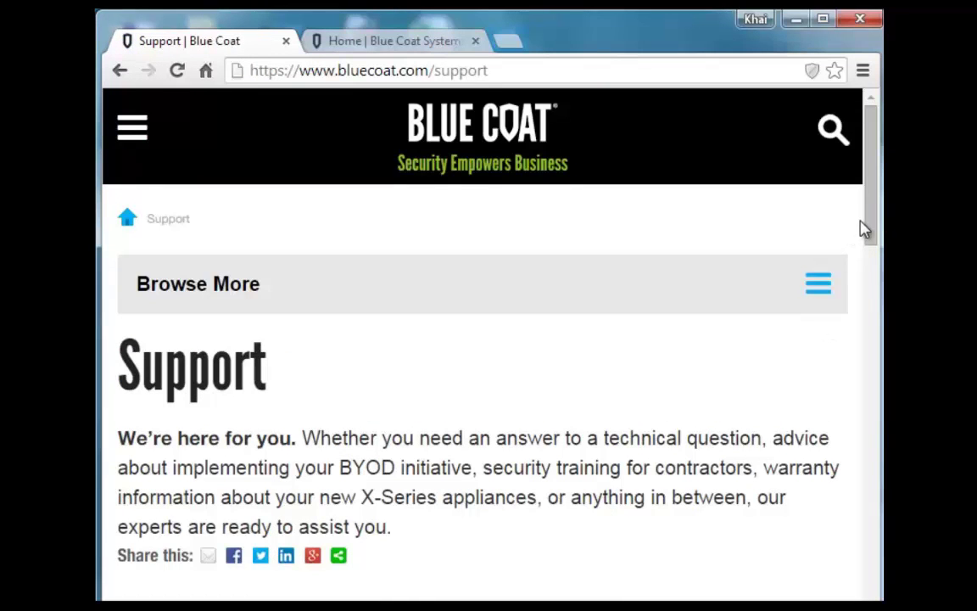
{"action": "left_click_drag", "start_coordinate": [868, 227], "coordinate": [872, 363]}
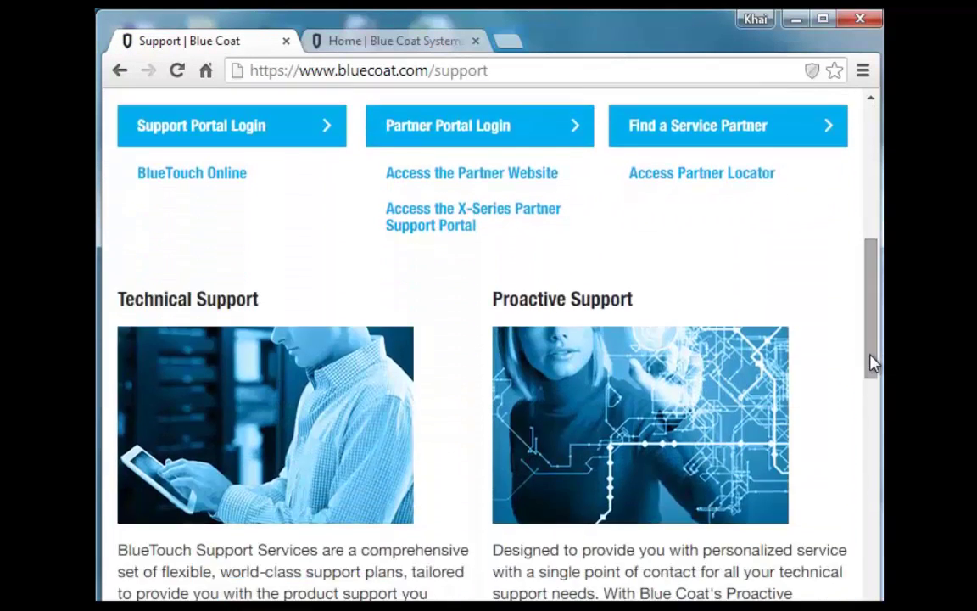
{"action": "left_click", "coordinate": [187, 183]}
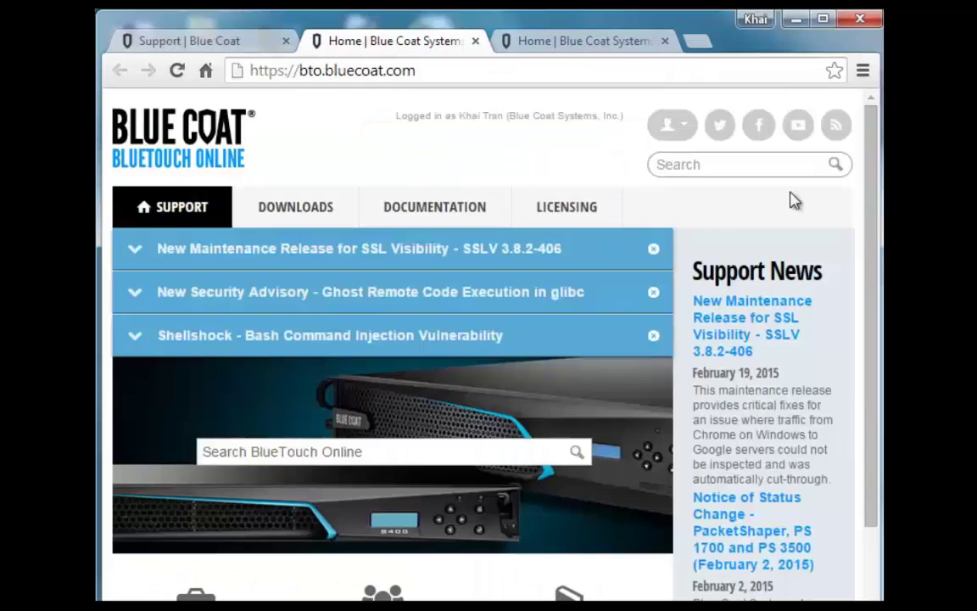
Launch the 'Introduction to the CAS S400' computer-based training and return to the Home tab.
{"action": "left_click_drag", "start_coordinate": [869, 202], "coordinate": [861, 481]}
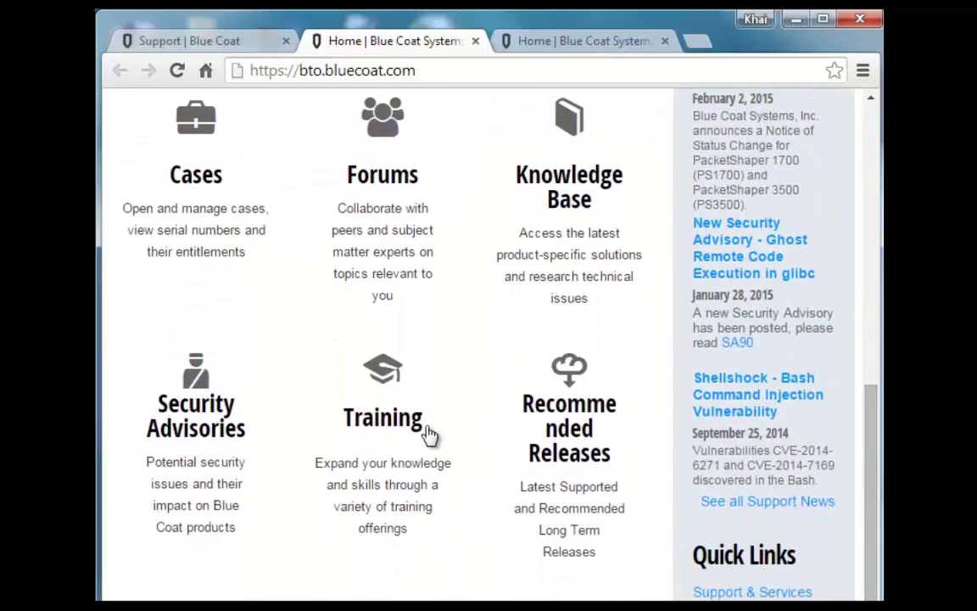
{"action": "left_click", "coordinate": [394, 429]}
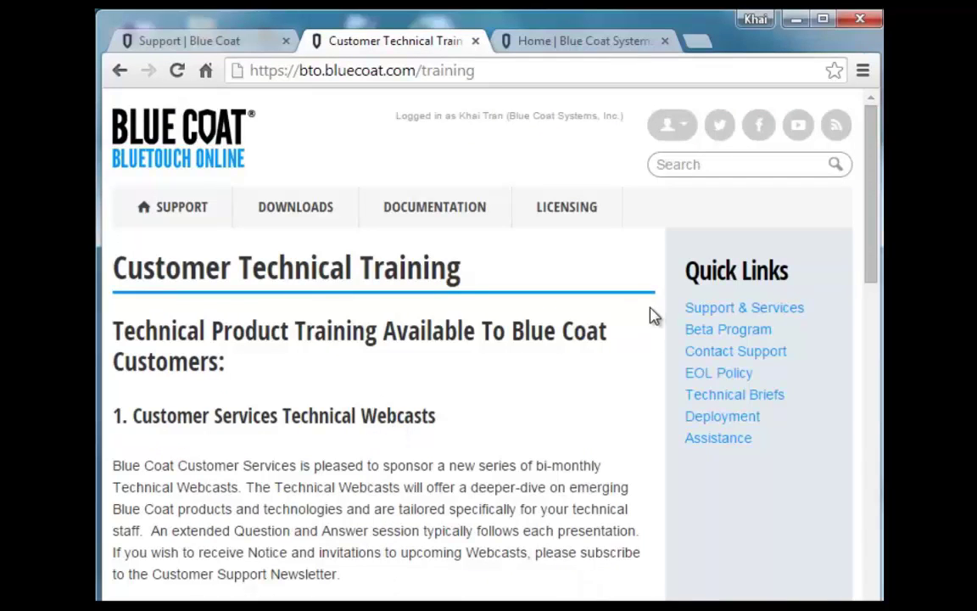
{"action": "left_click_drag", "start_coordinate": [874, 240], "coordinate": [872, 443]}
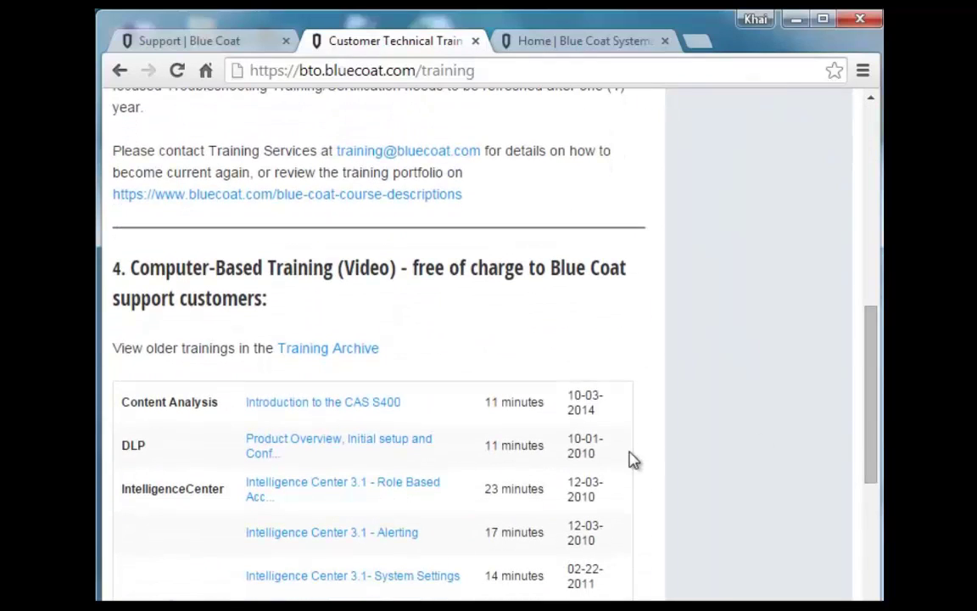
{"action": "left_click", "coordinate": [312, 414]}
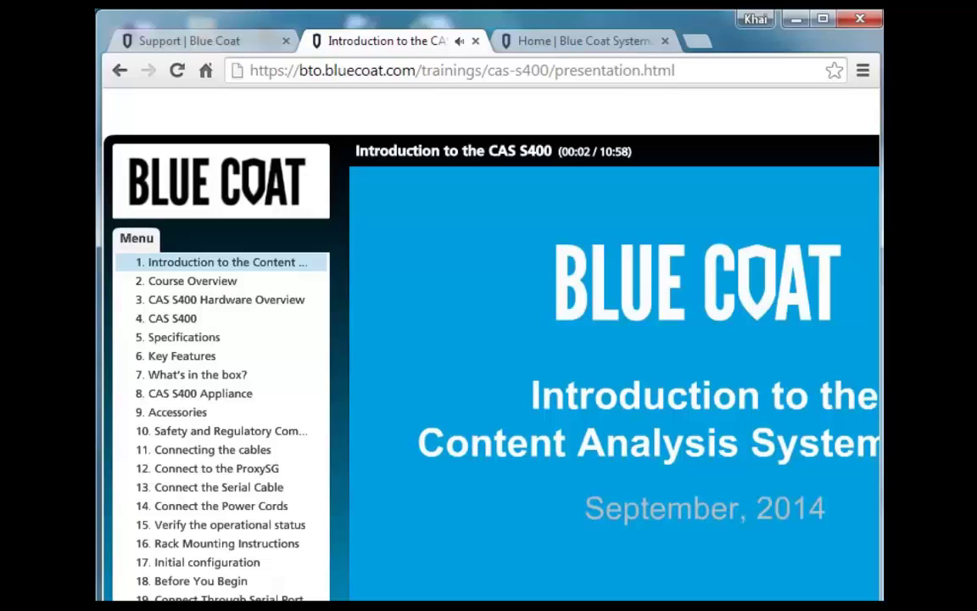
{"action": "left_click", "coordinate": [554, 42]}
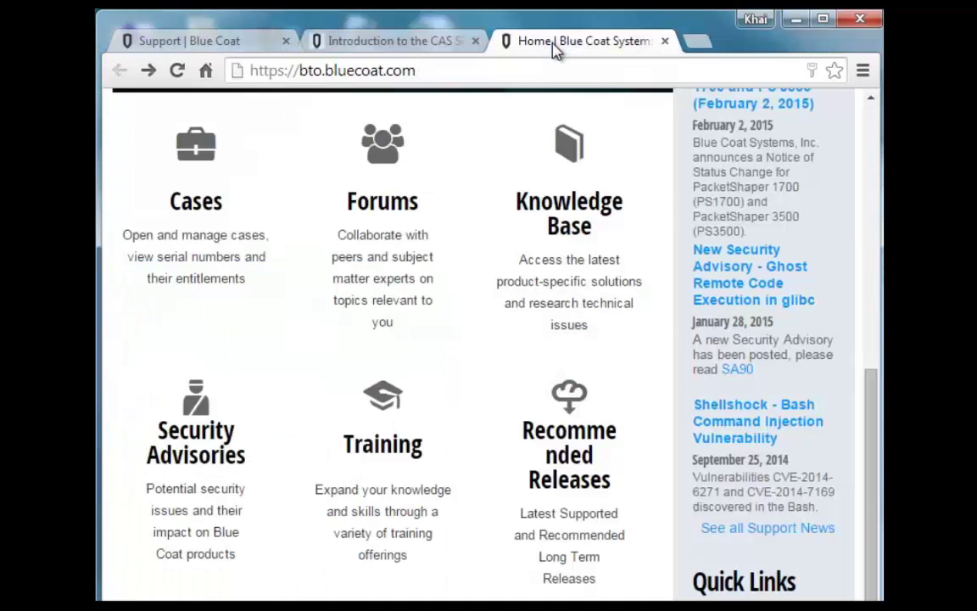
In Forums > Training Videos, open the 'elearning Course: Mobile Device Security(MDS) Service Essentials' post.
{"action": "left_click", "coordinate": [396, 196]}
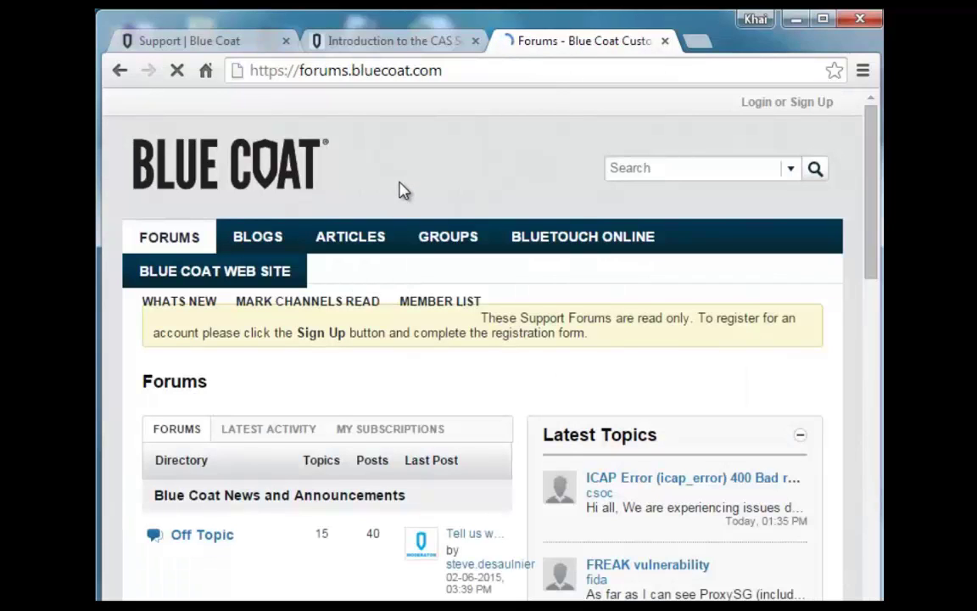
{"action": "left_click_drag", "start_coordinate": [866, 255], "coordinate": [863, 349]}
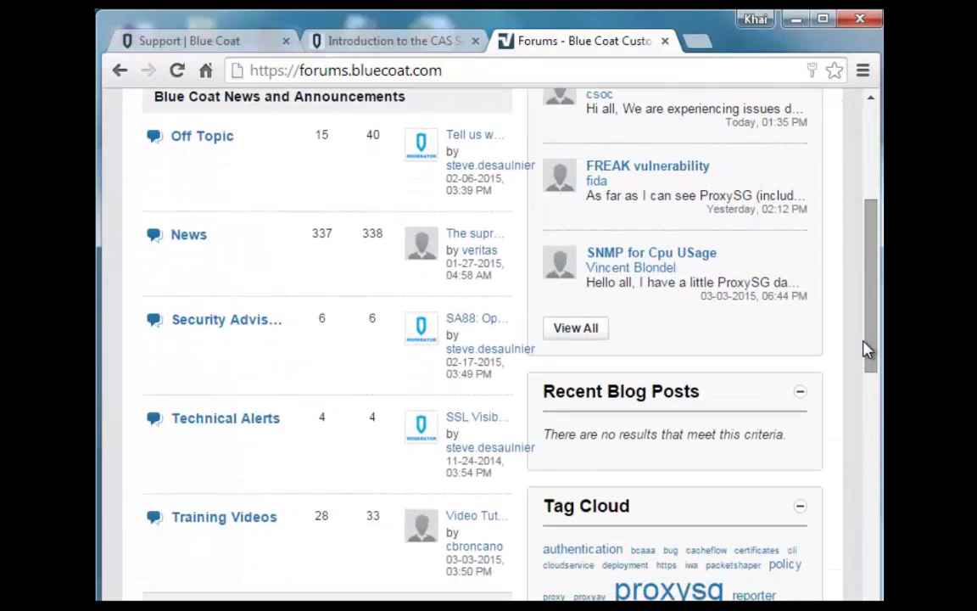
{"action": "left_click", "coordinate": [212, 519]}
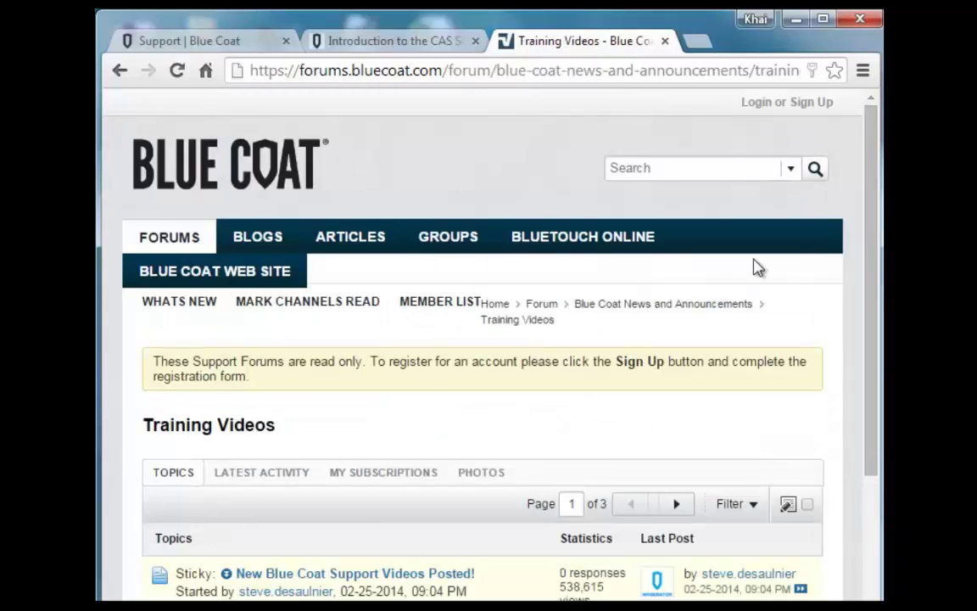
{"action": "left_click_drag", "start_coordinate": [876, 231], "coordinate": [873, 547]}
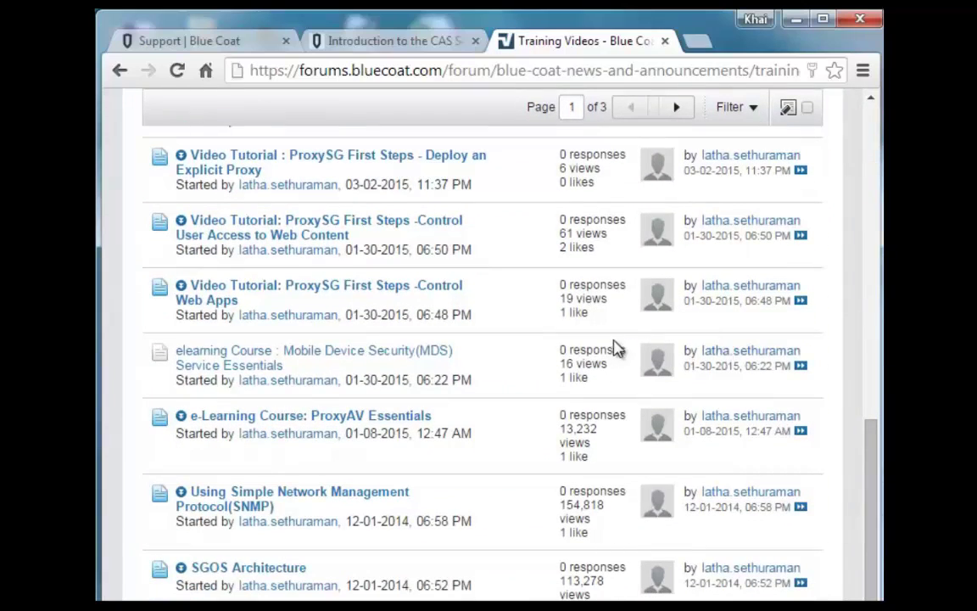
{"action": "left_click", "coordinate": [359, 357]}
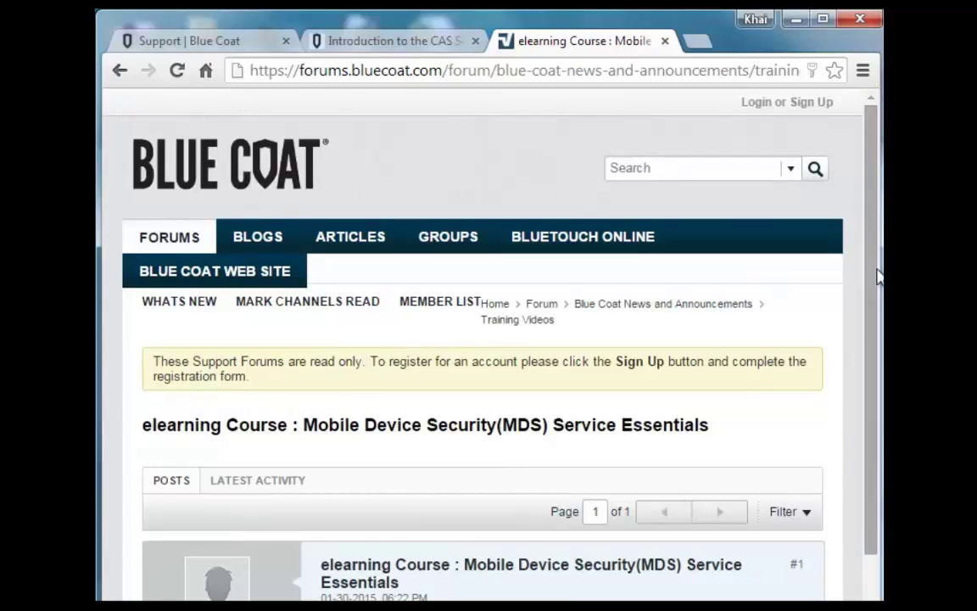
{"action": "left_click_drag", "start_coordinate": [872, 268], "coordinate": [869, 543]}
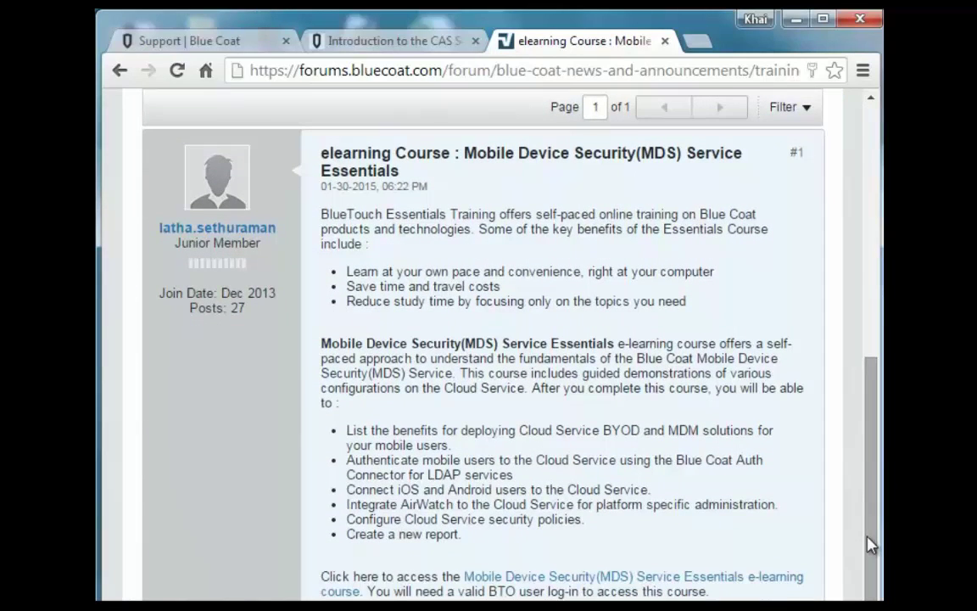